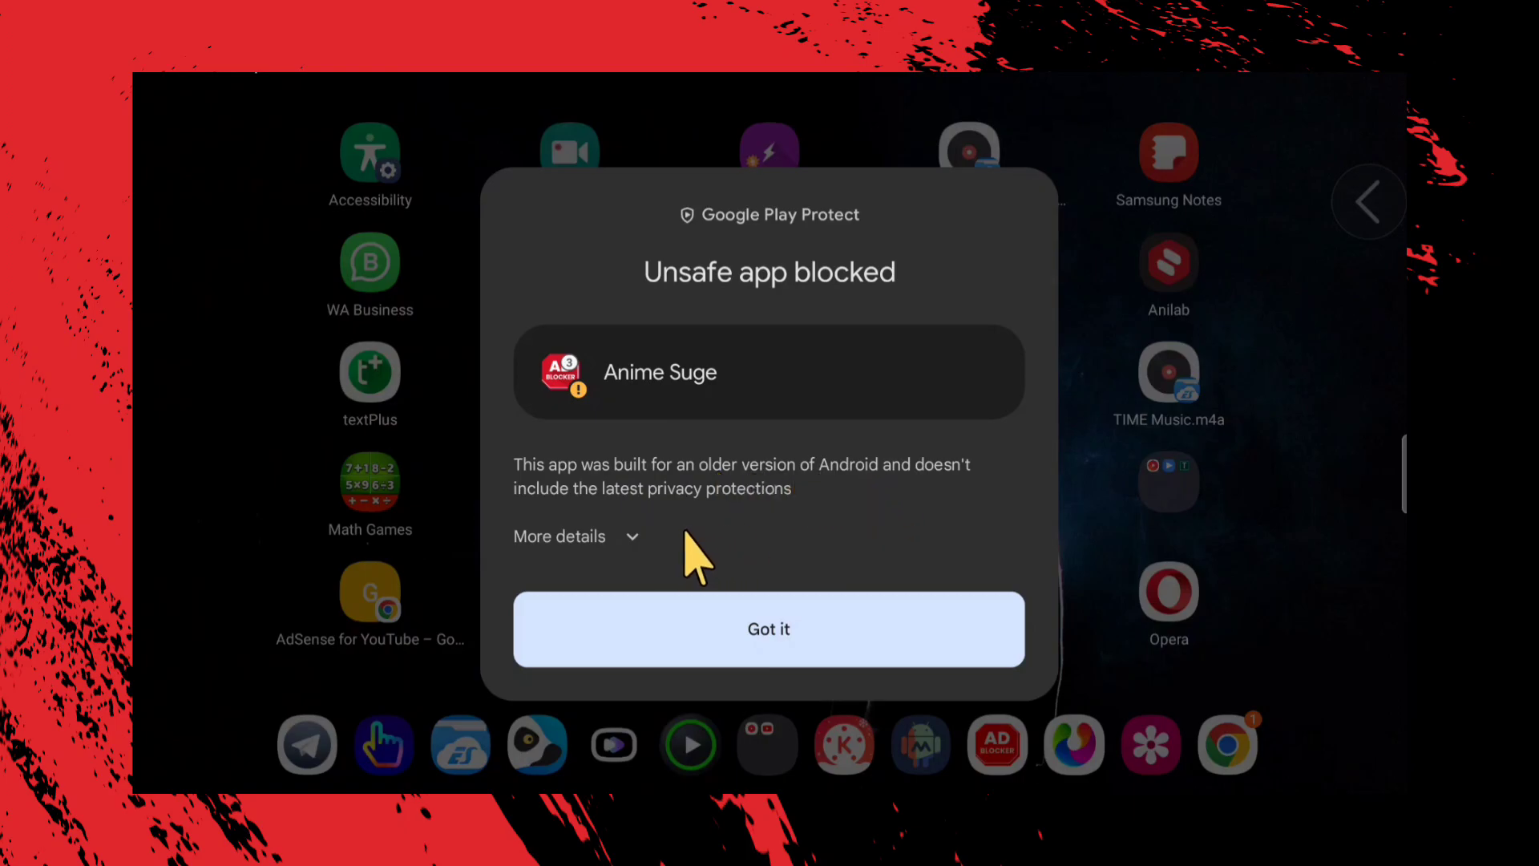
# Step: Expand the Anime Suge 'Unsafe app blocked' warning to show the install-anyway option
pyautogui.click(637, 538)
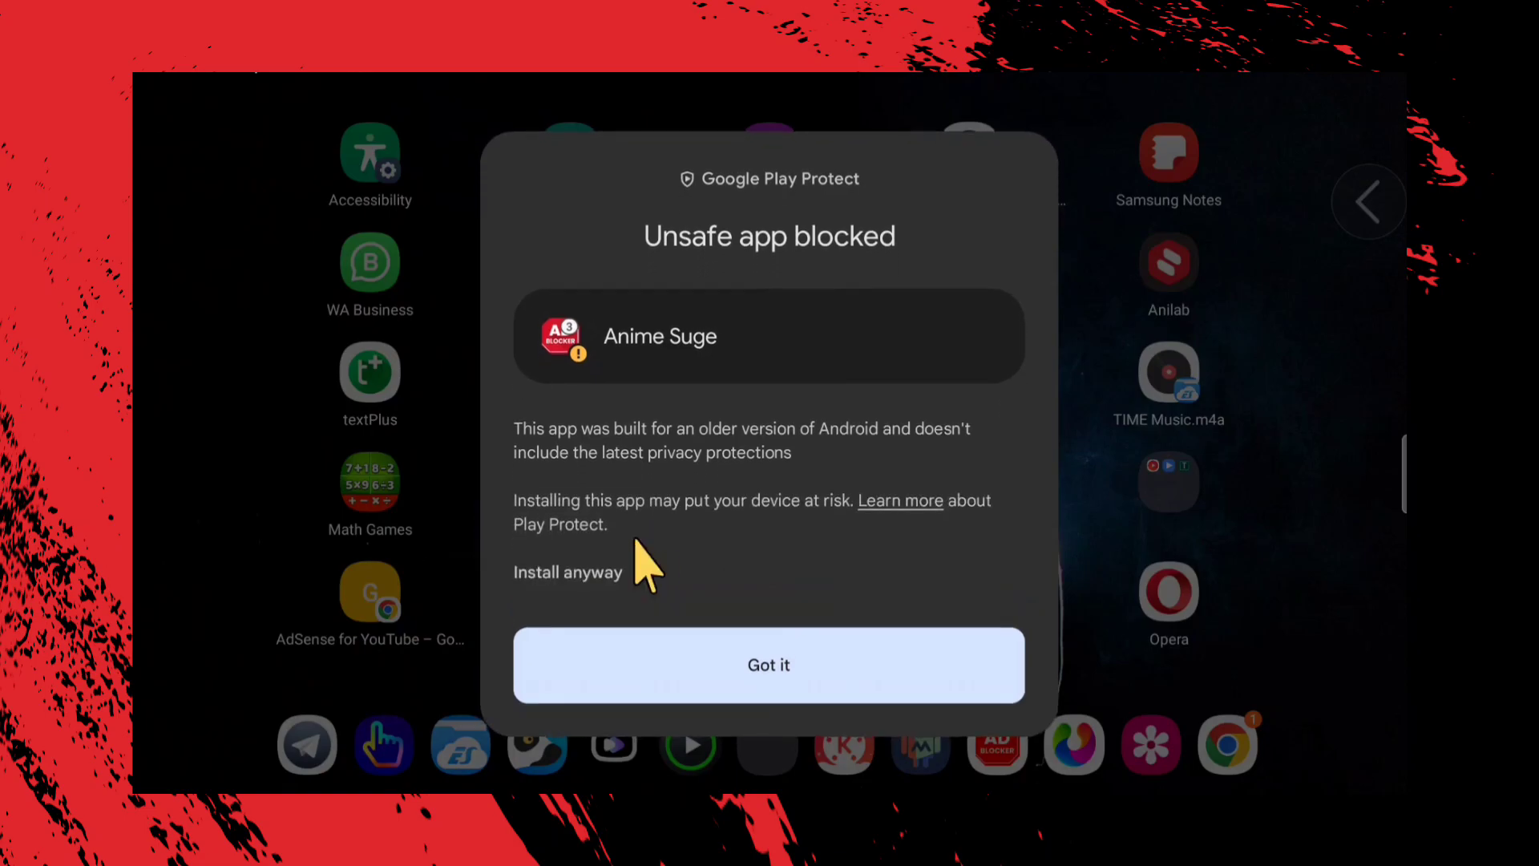
# Step: Install Anime Suge anyway and bring up the app drawer
pyautogui.click(582, 575)
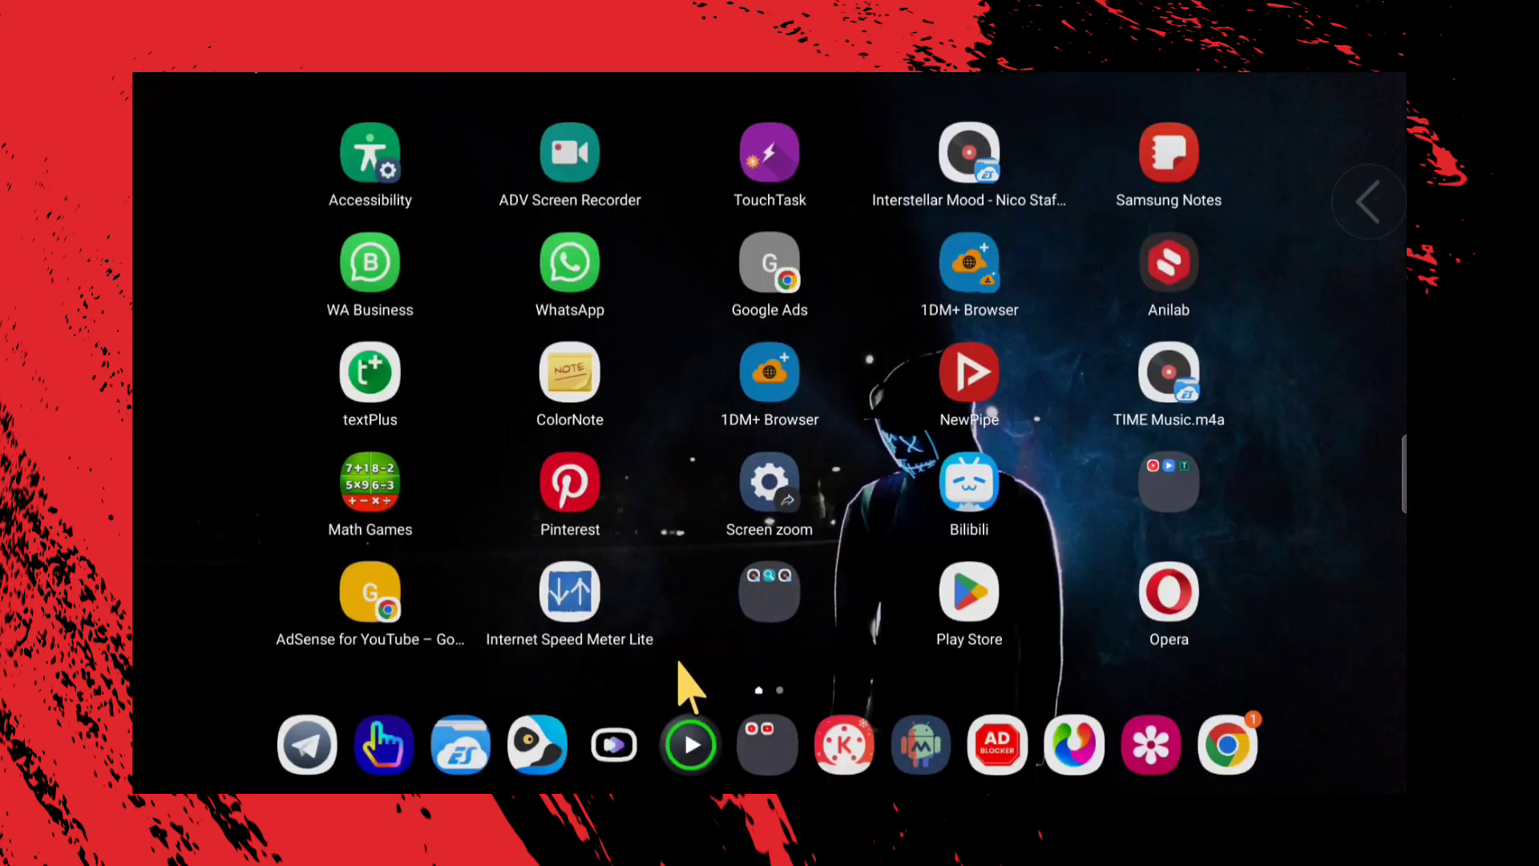
pyautogui.moveTo(681, 670)
pyautogui.mouseDown()
pyautogui.moveTo(770, 388)
pyautogui.moveTo(533, 388)
pyautogui.mouseUp()
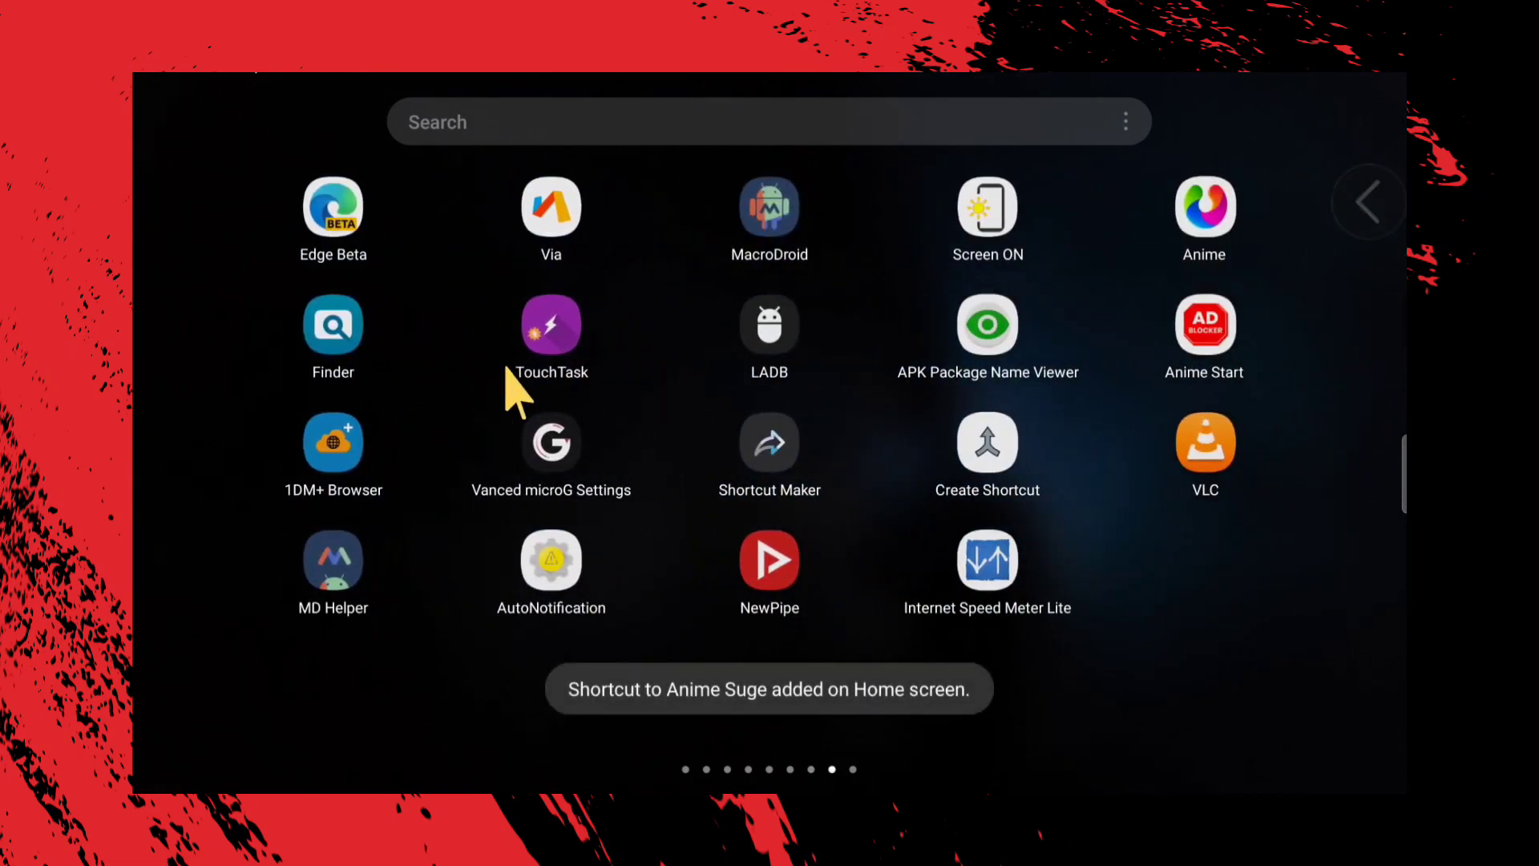
pyautogui.scroll(1, 505, 376)
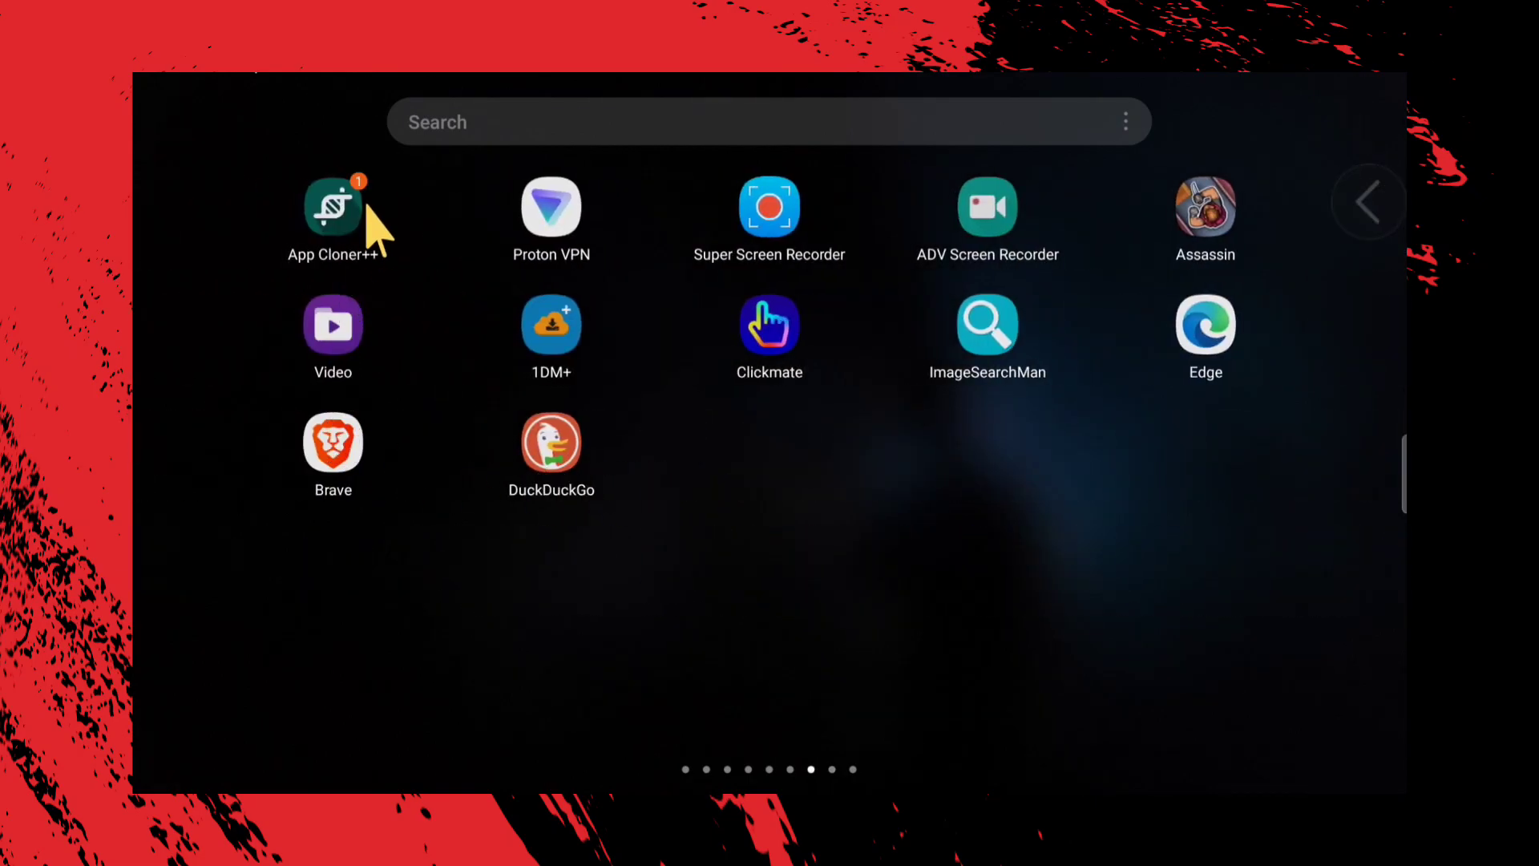
# Step: Open App Cloner++ to get the Anime Suge clone, then return home
pyautogui.click(367, 207)
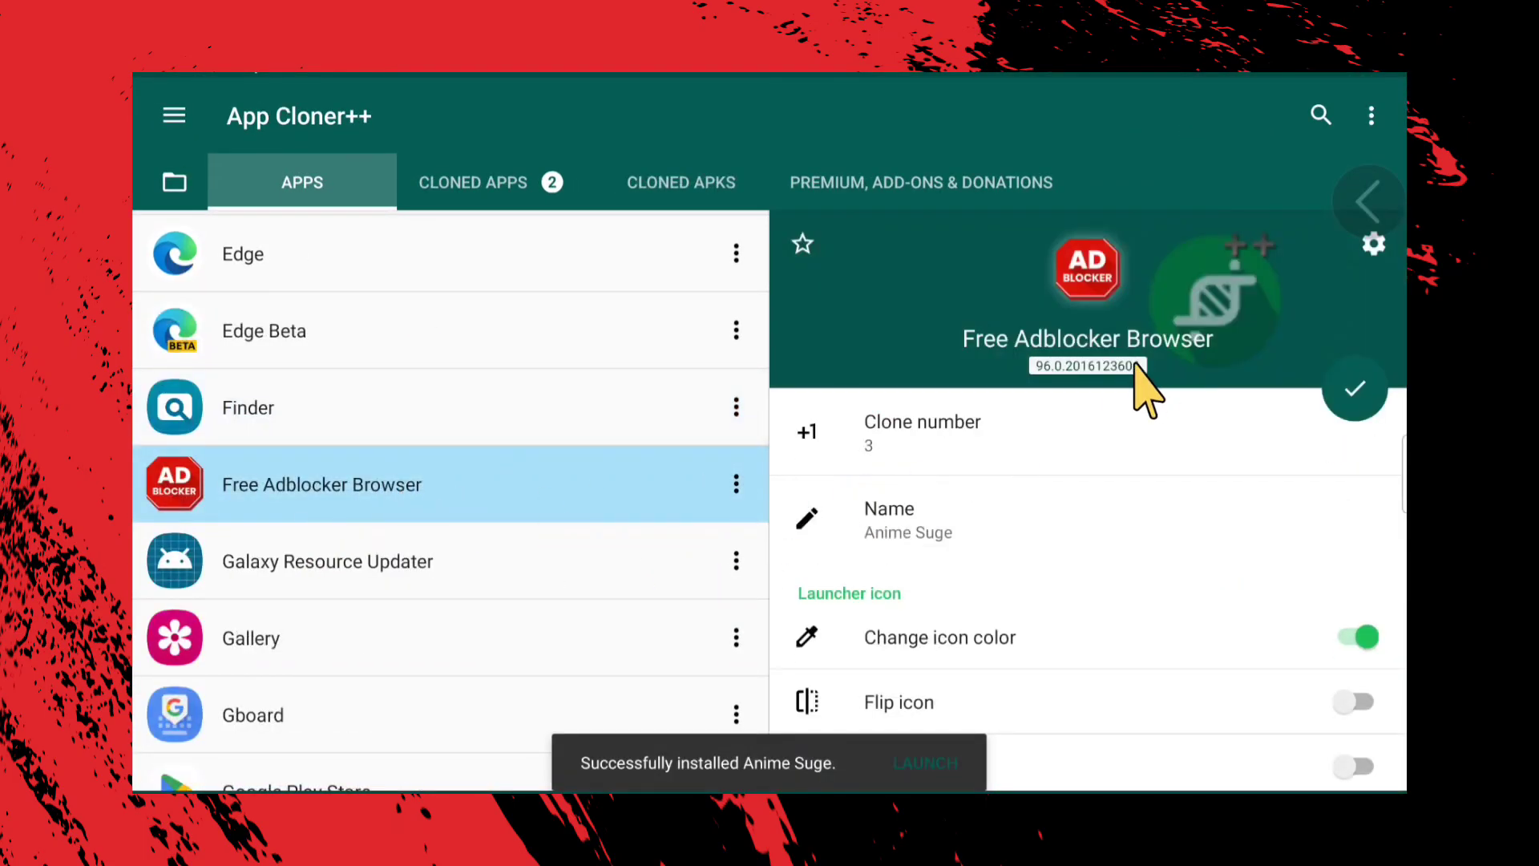
pyautogui.rightClick(1240, 776)
pyautogui.scroll(-1, 651, 656)
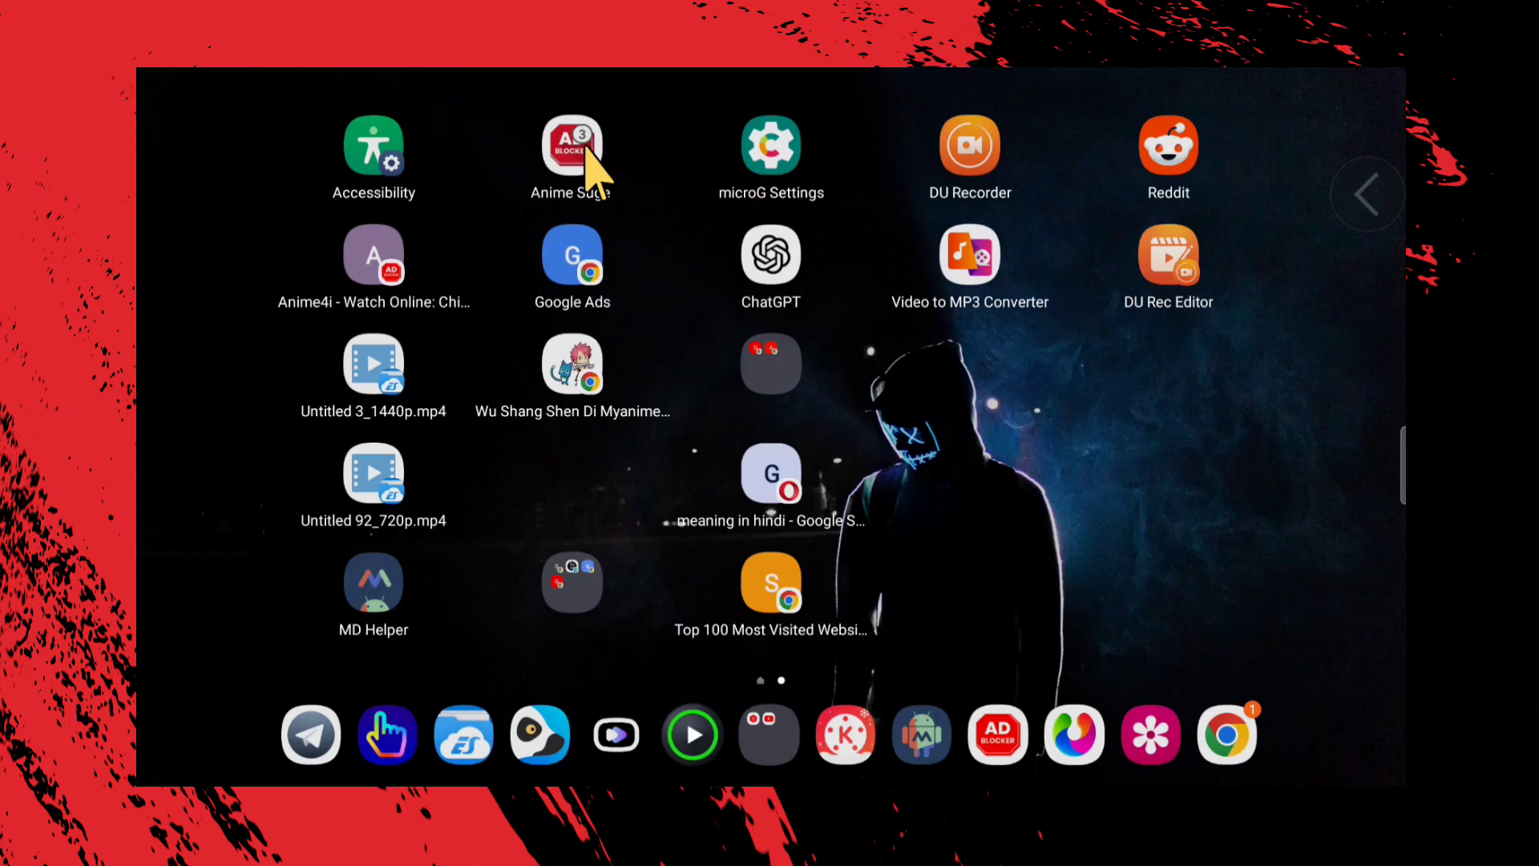
# Step: Launch the cloned Anime Suge app from the home screen
pyautogui.moveTo(1353, 181); pyautogui.dragTo(1352, 280)
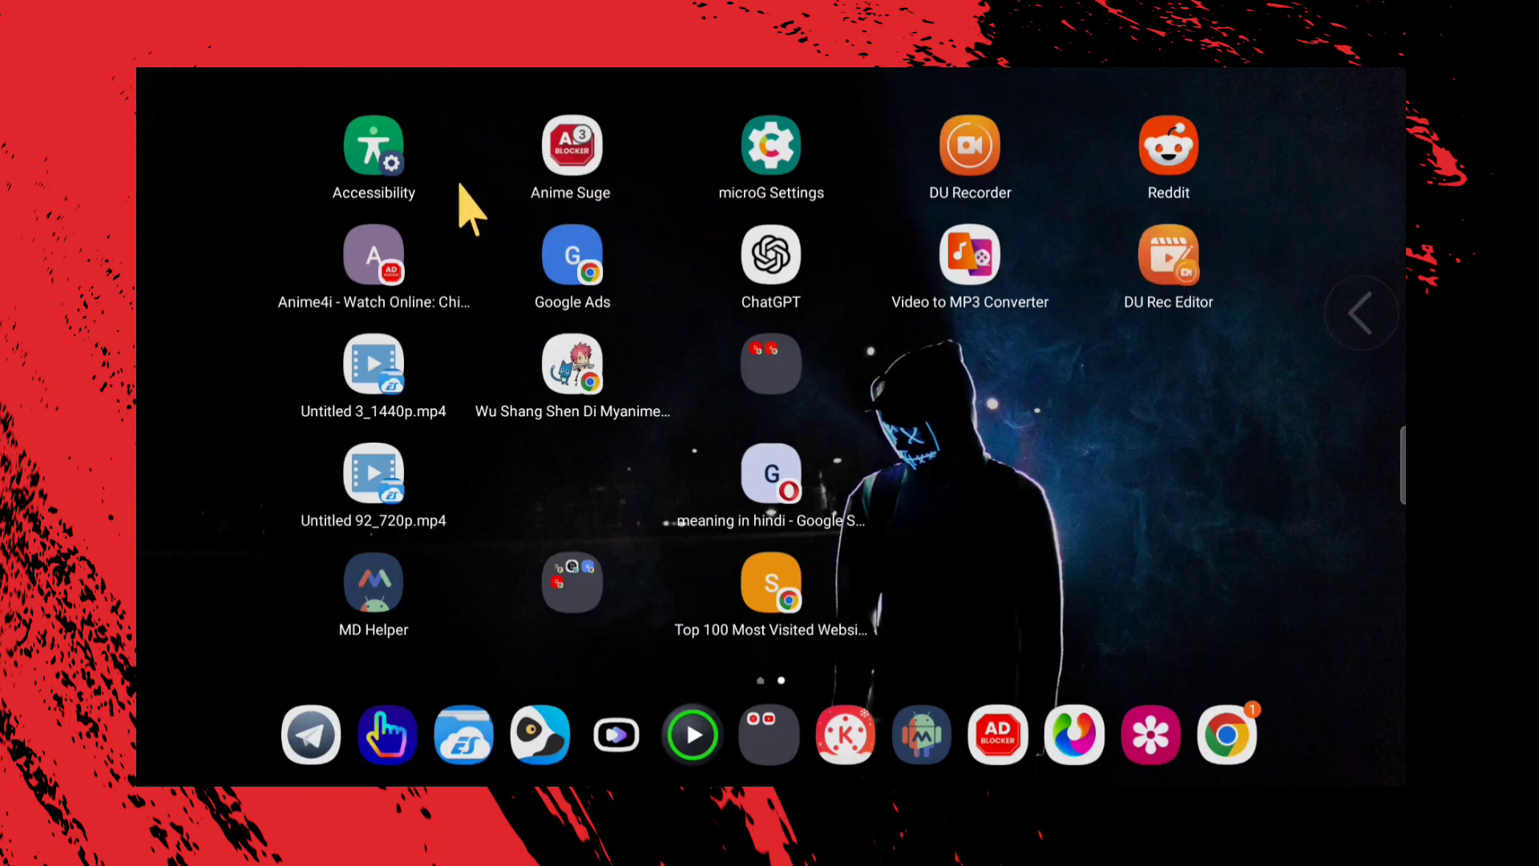
pyautogui.click(573, 157)
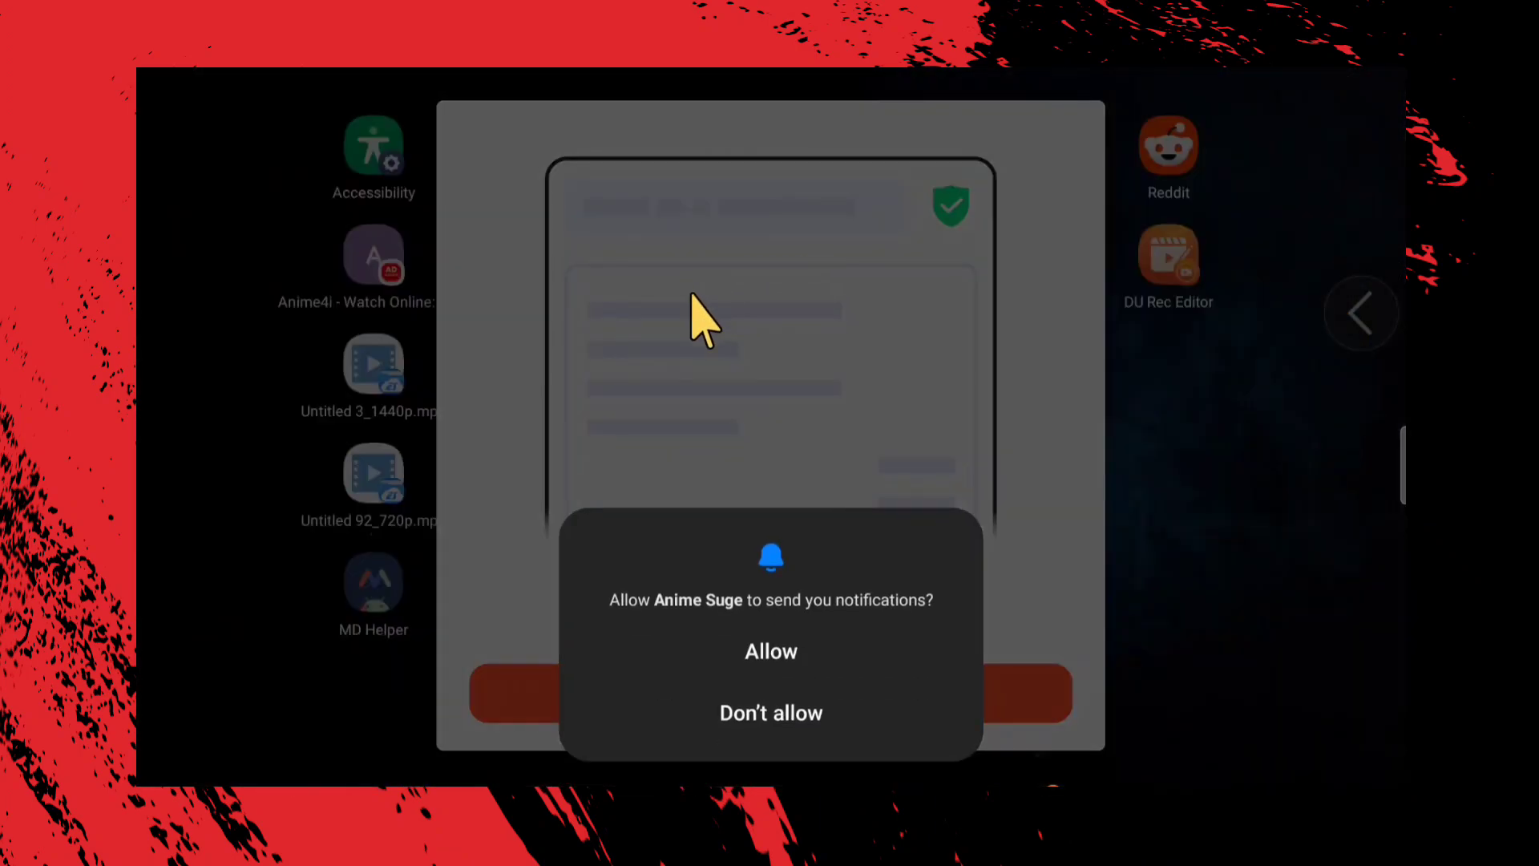
# Step: Allow notifications, continue past the ad-blocker and search-provider screens, and cancel the default-browser prompt
pyautogui.click(748, 644)
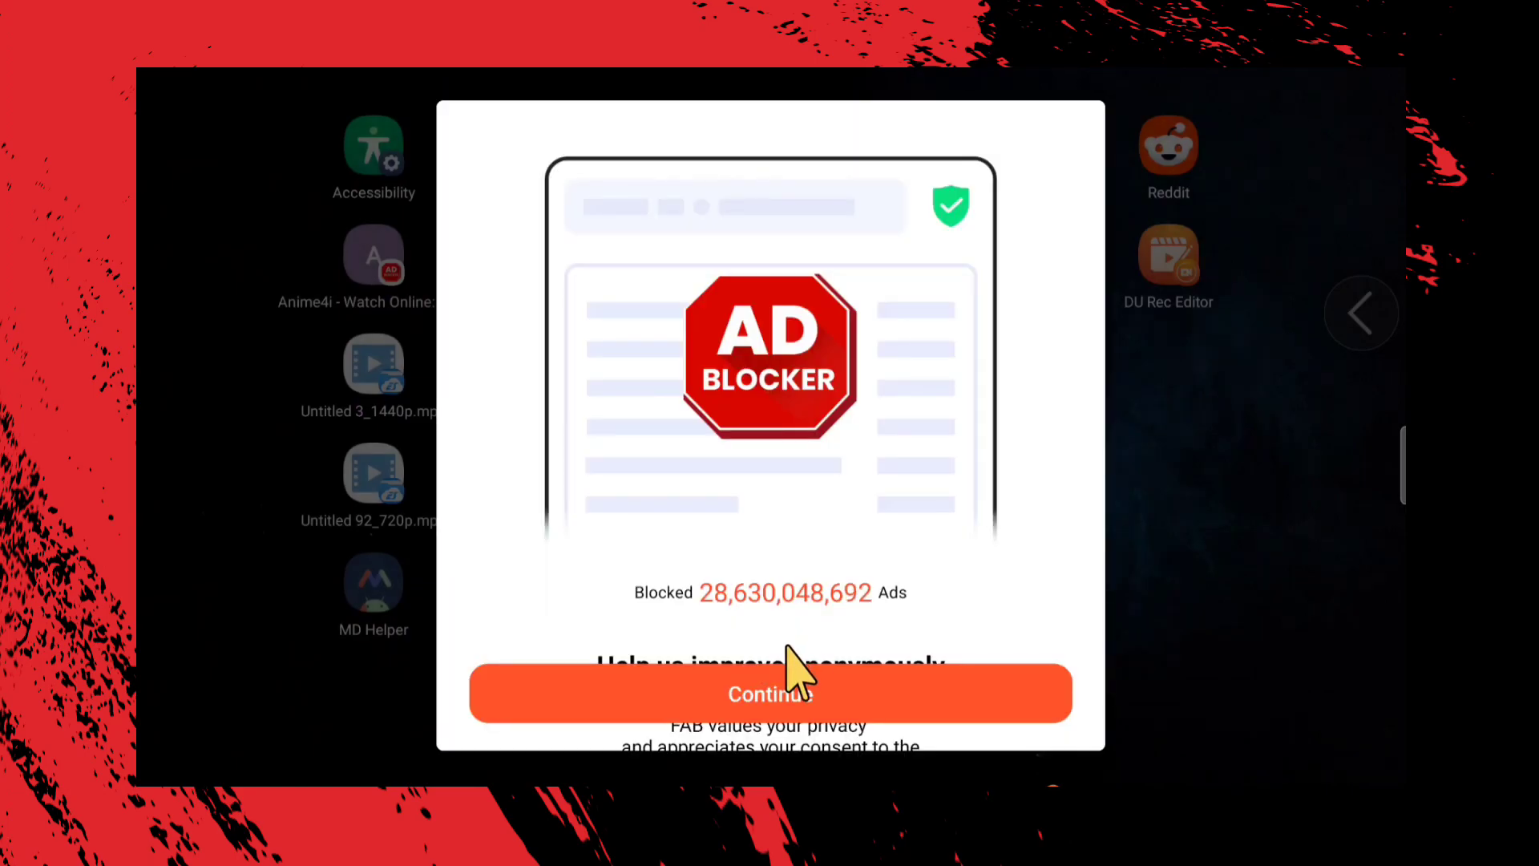
pyautogui.click(764, 695)
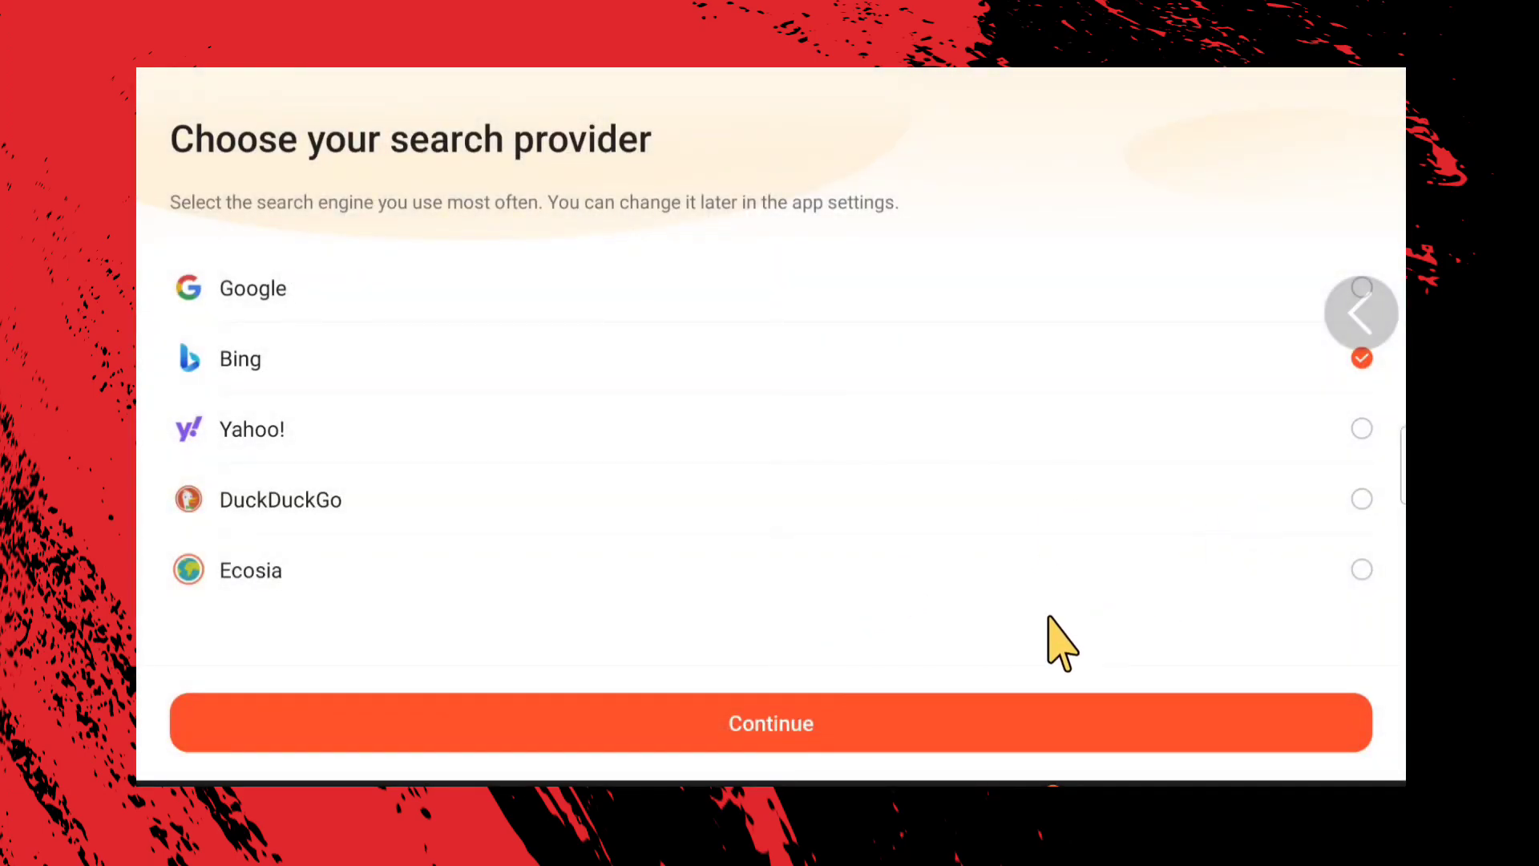
pyautogui.click(863, 722)
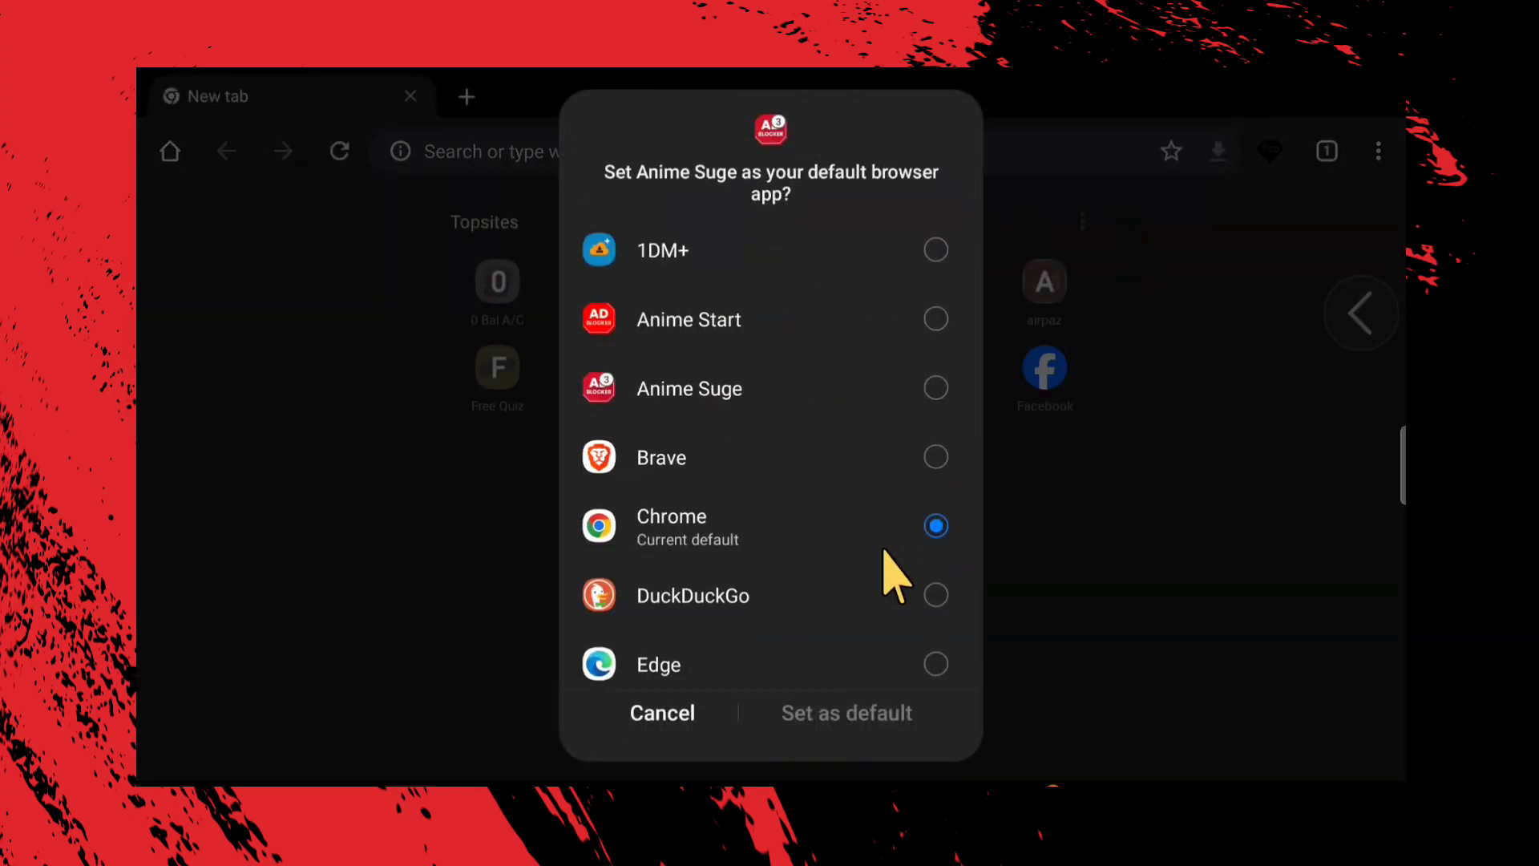
pyautogui.click(1113, 470)
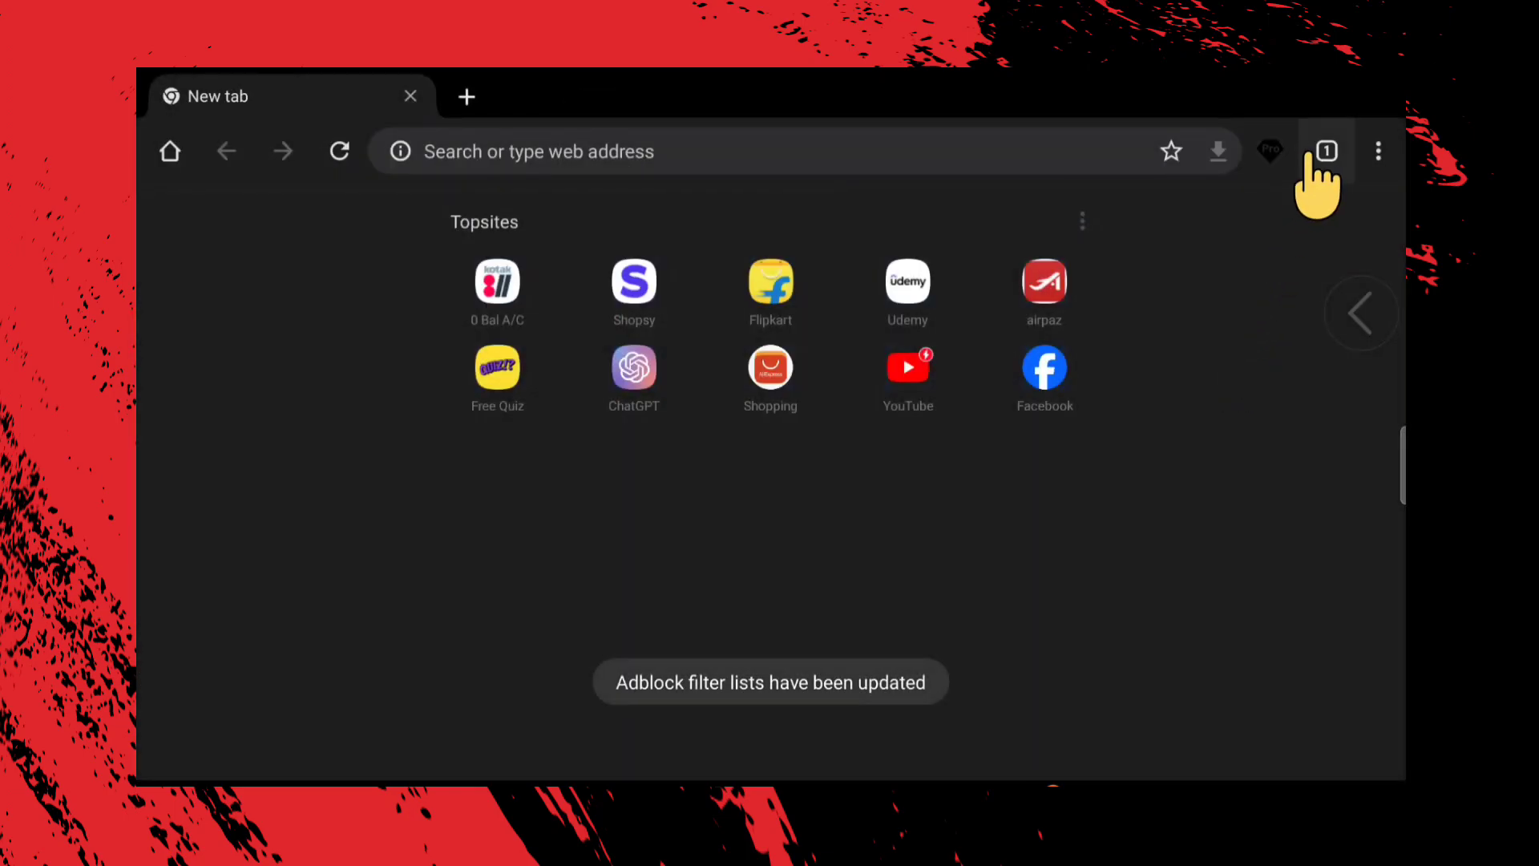